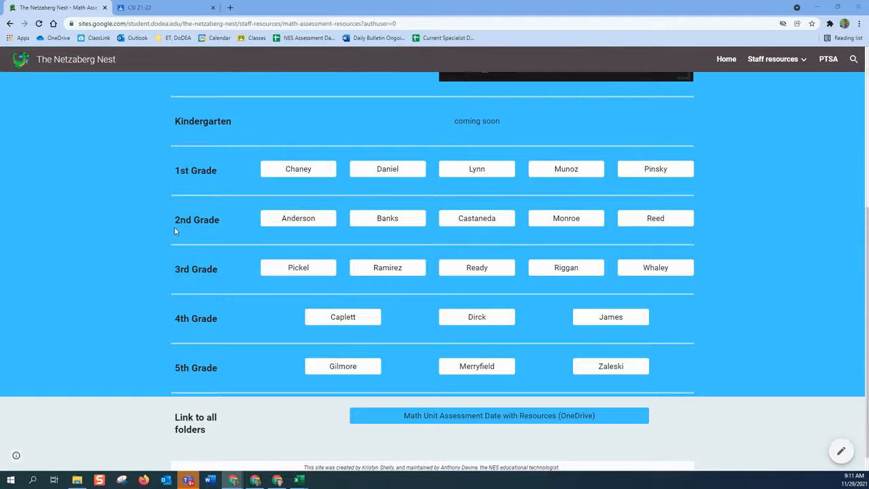
Step: Open the bookmarked Netzaberg Nest home page, skip to its Quick Links, and open Math Assessments & Resources
scroll(181, 264, up, 4)
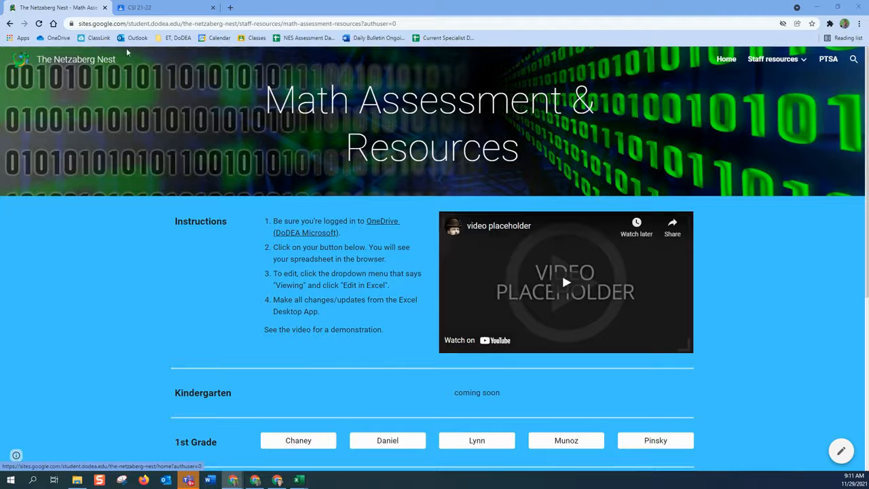
click(174, 39)
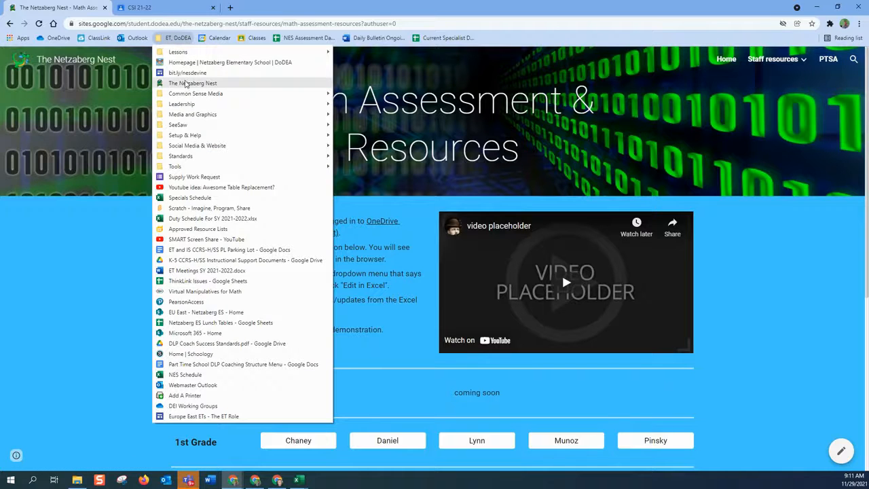
click(185, 83)
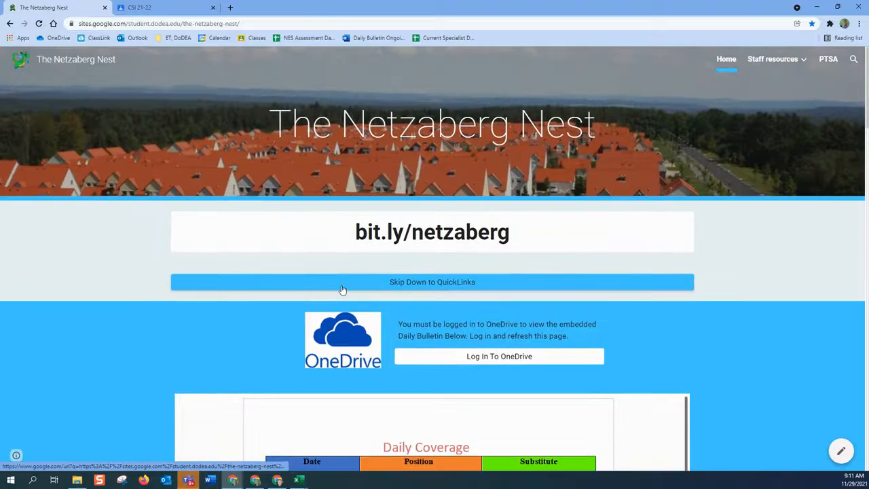
click(343, 287)
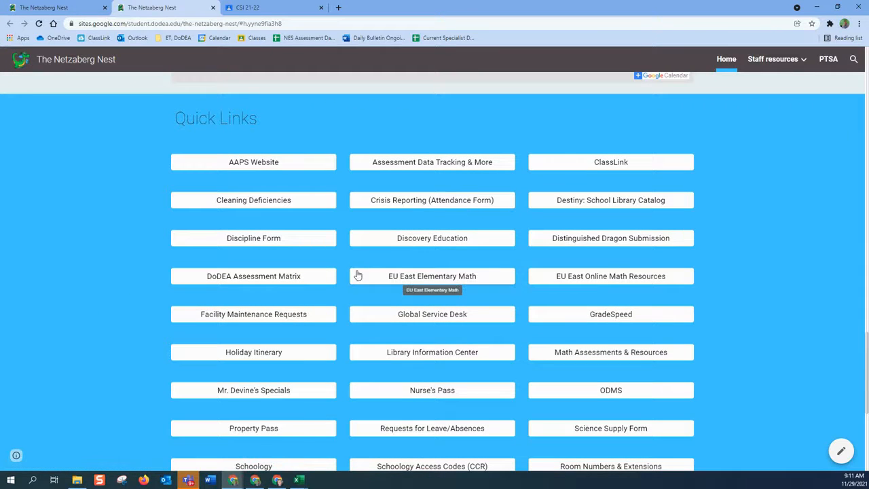
scroll(357, 278, down, 3)
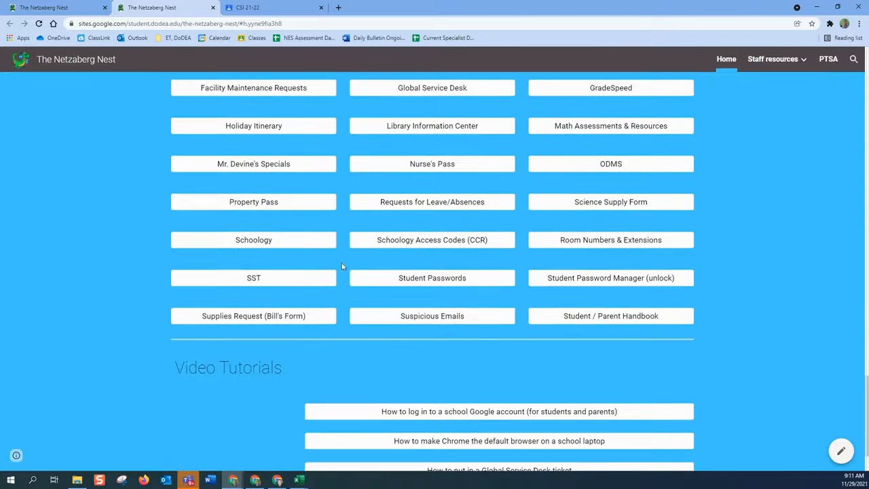
click(581, 128)
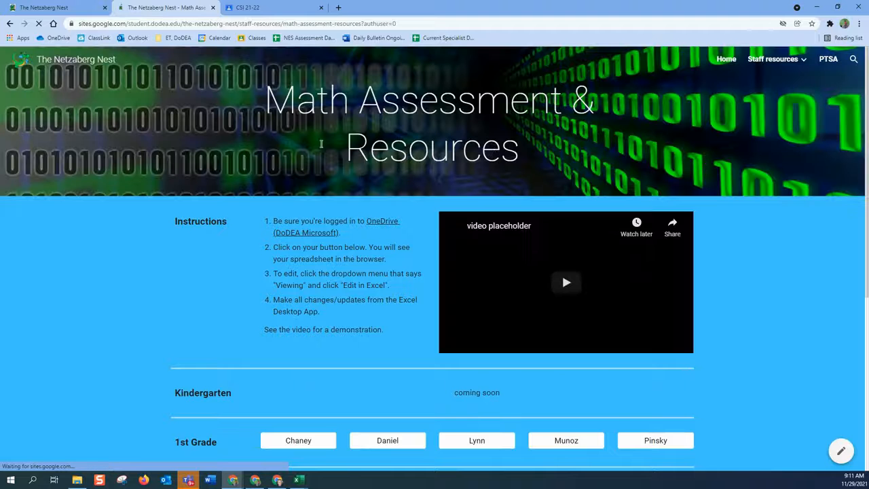
scroll(151, 275, down, 3)
scroll(152, 277, up, 3)
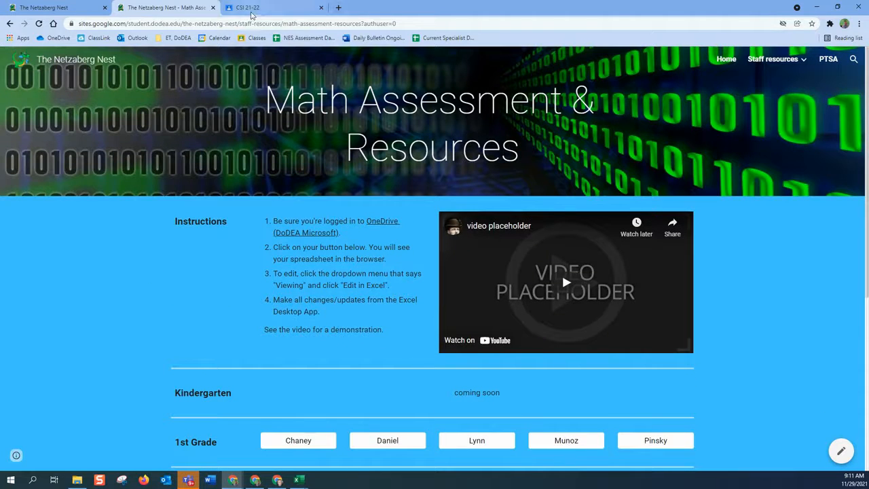
Step: Open the site link in the Math Unit Assessment and resources material from the CSI 21-22 class's classwork
click(250, 10)
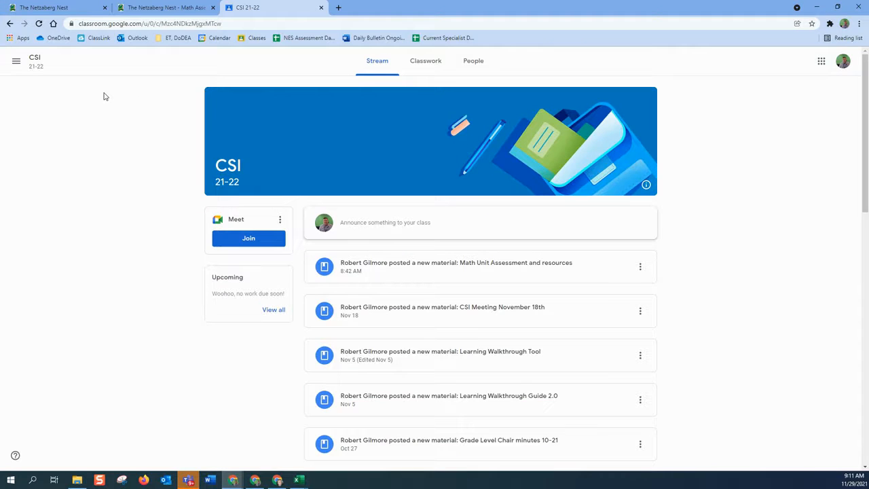
scroll(418, 285, down, 2)
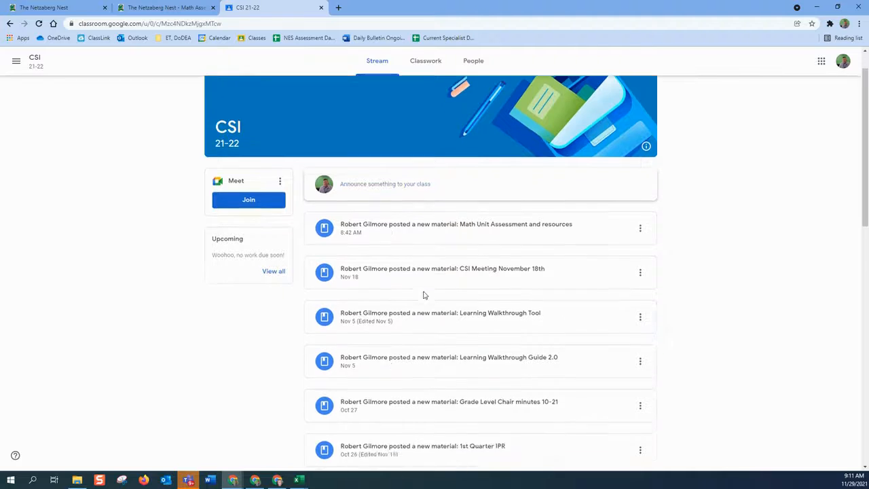
scroll(415, 296, up, 2)
click(425, 62)
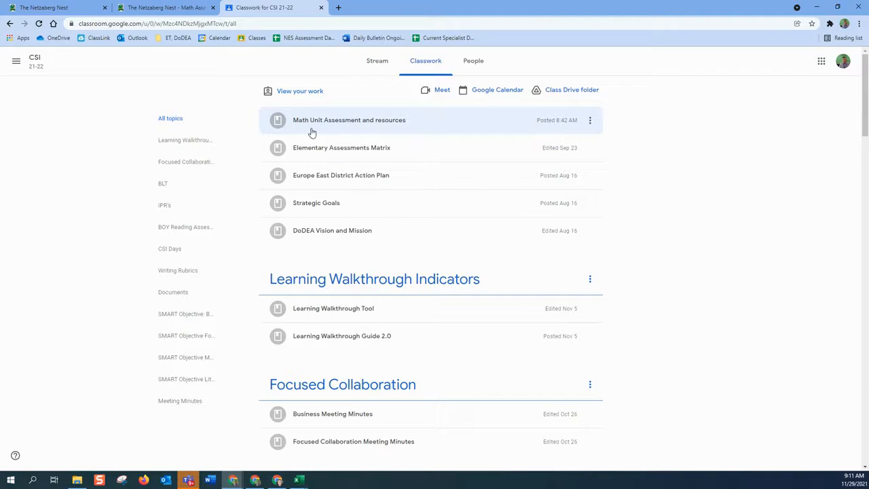
click(378, 127)
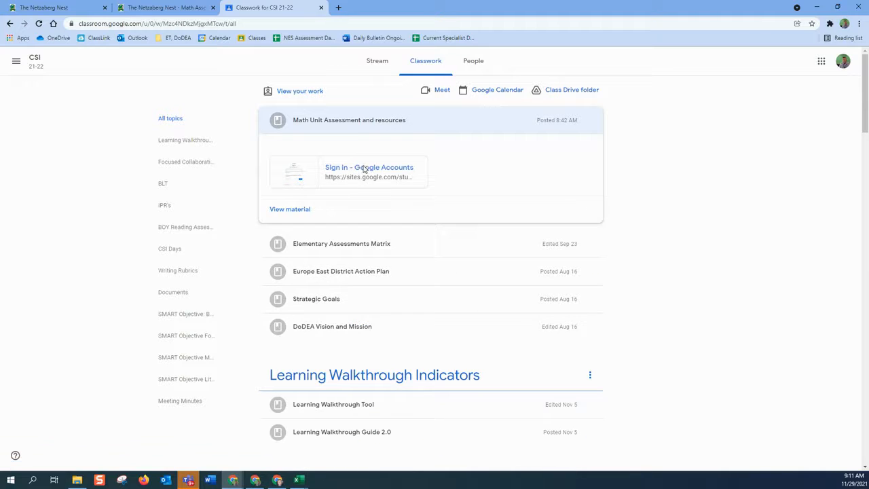
click(364, 167)
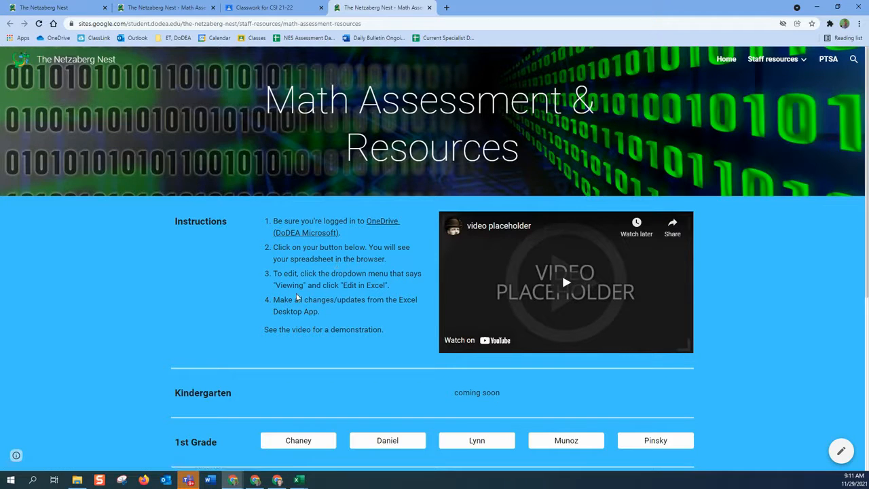
scroll(301, 297, down, 2)
scroll(304, 291, up, 2)
Step: Return to the first open Math Assessment & Resources page and open the fourth 2nd Grade teacher's assessment spreadsheet
click(169, 9)
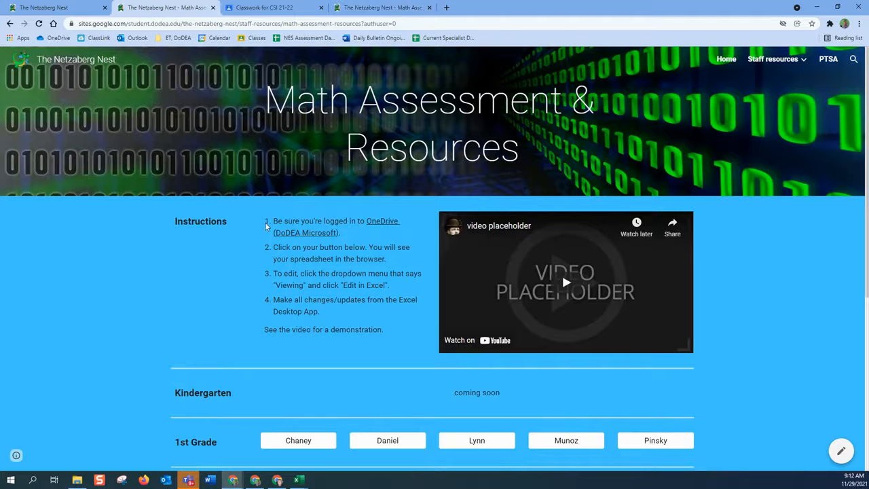
scroll(290, 155, down, 2)
scroll(295, 193, up, 3)
scroll(296, 272, down, 4)
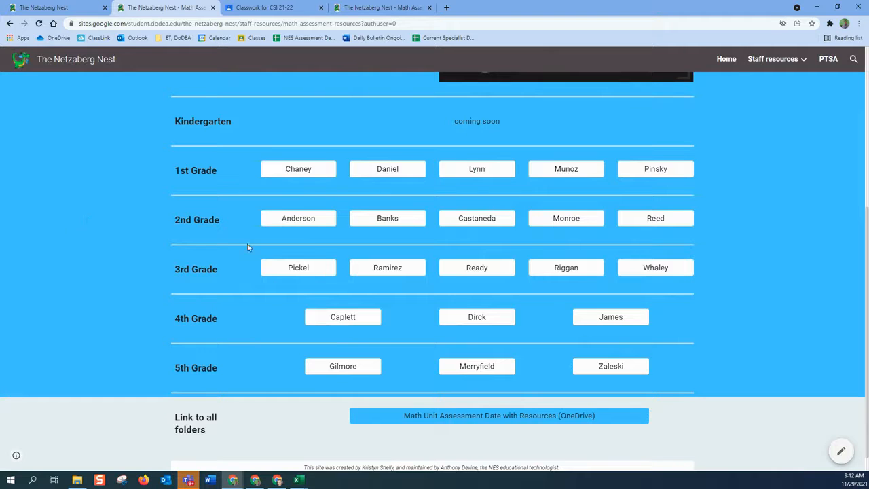
click(578, 220)
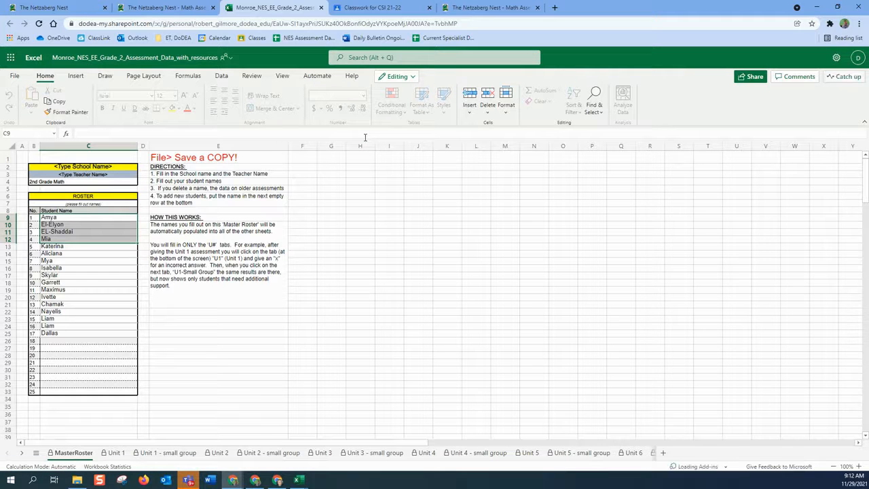
Step: Open the Grade 2 assessment workbook in the Excel desktop app, close its browser copy, and maximize the workbook window
click(411, 79)
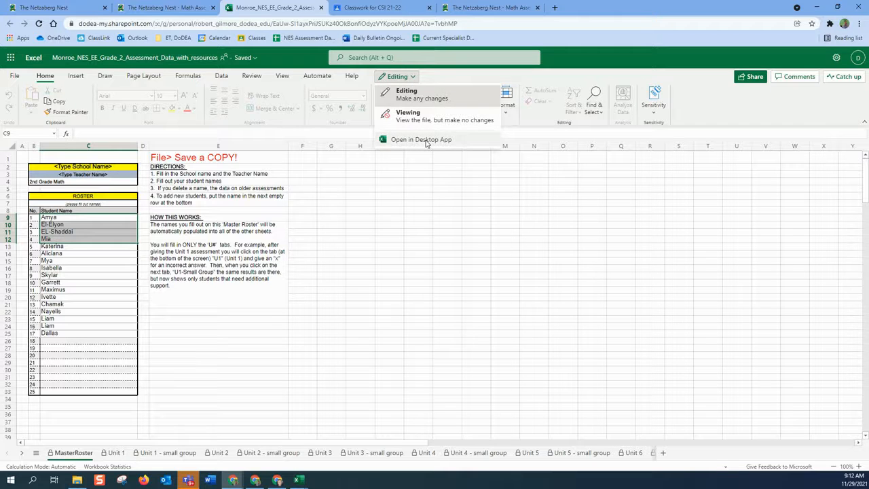
click(426, 140)
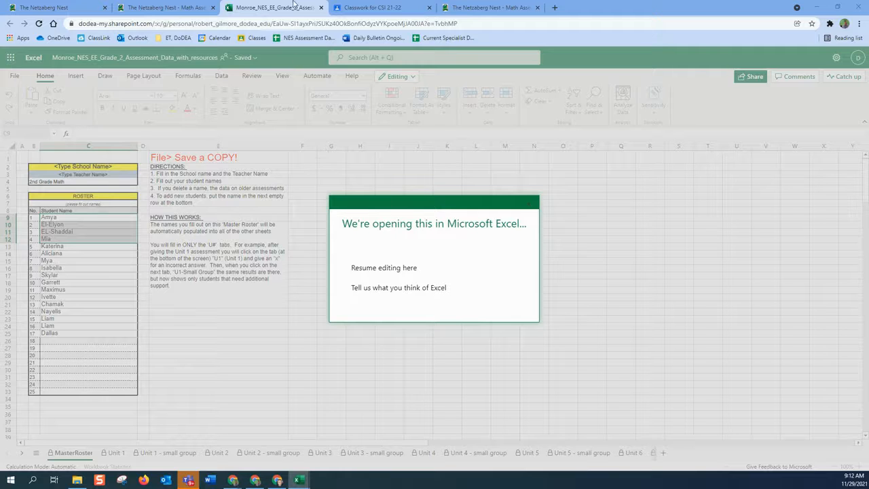
click(321, 8)
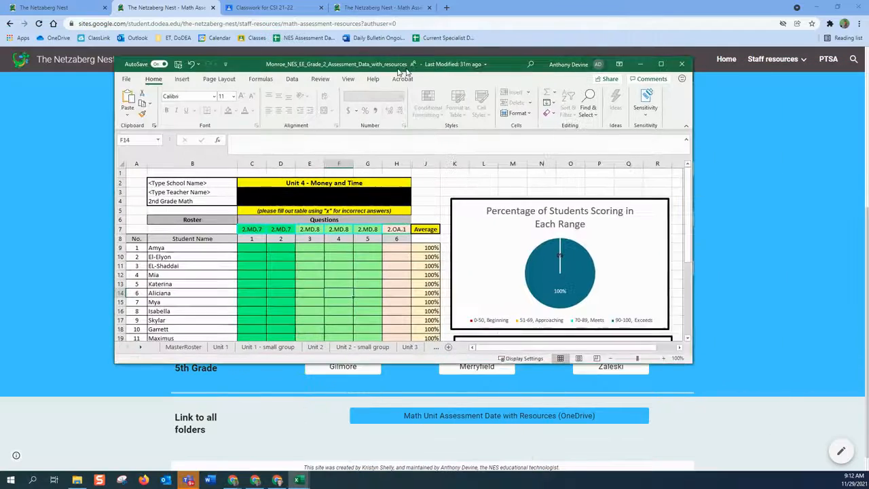
click(660, 64)
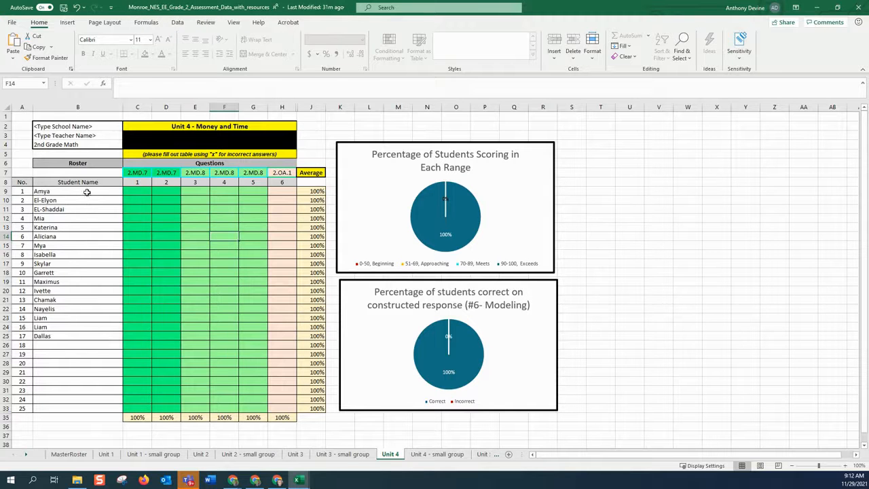
Step: Review the student names on the MasterRoster sheet and how they carry over to the Unit 1 to Unit 4 sheets
click(68, 454)
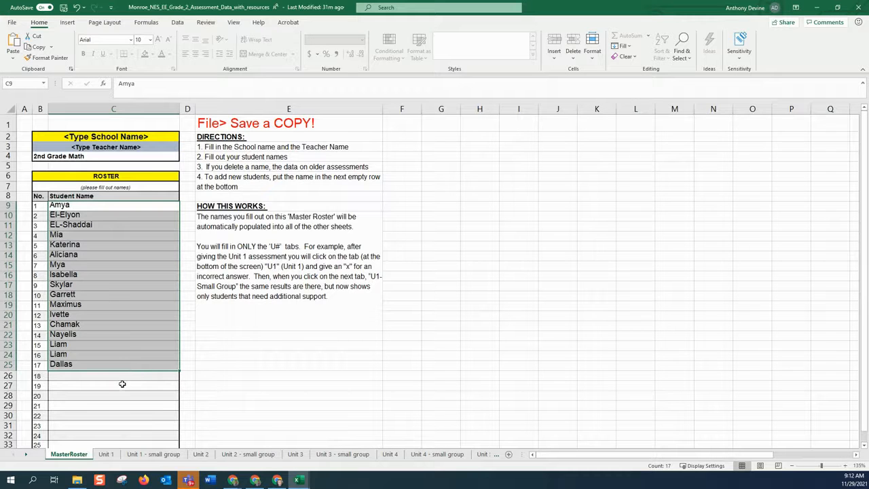
click(119, 380)
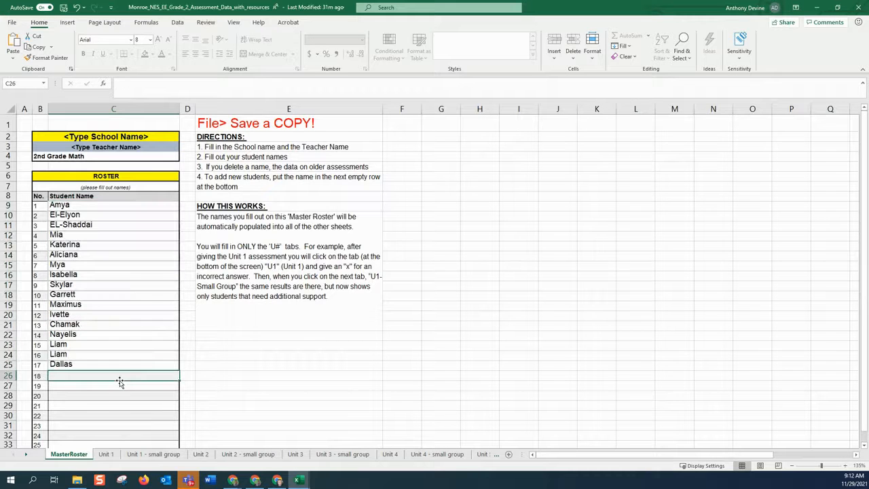
click(105, 453)
click(200, 453)
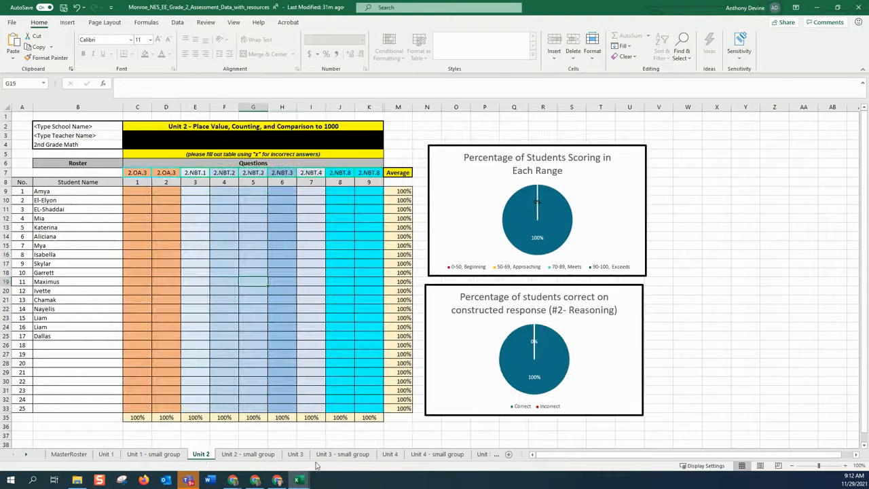
click(295, 453)
click(390, 453)
Step: Return to the MasterRoster sheet and examine the empty rows below the last student where new names can be added
click(69, 453)
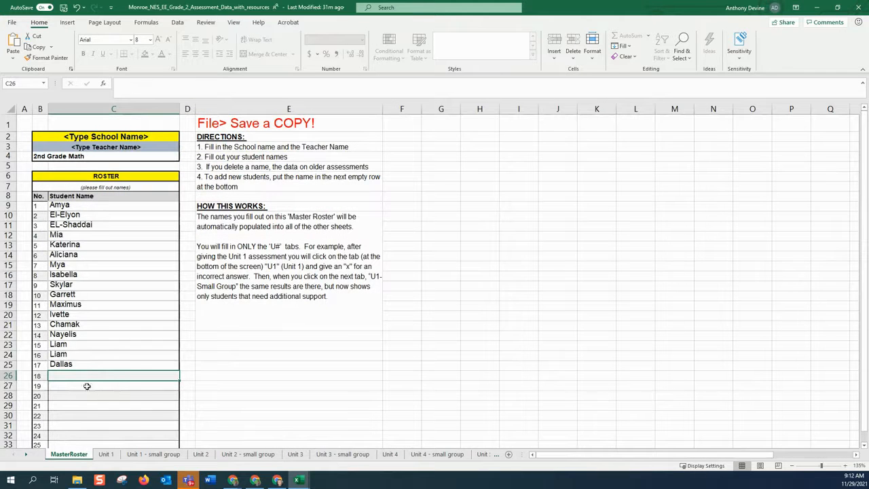
click(72, 384)
click(68, 404)
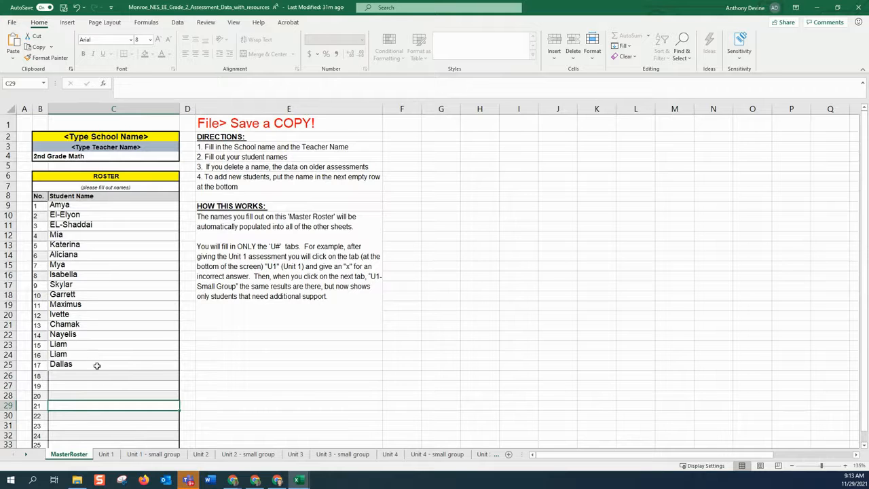
click(69, 378)
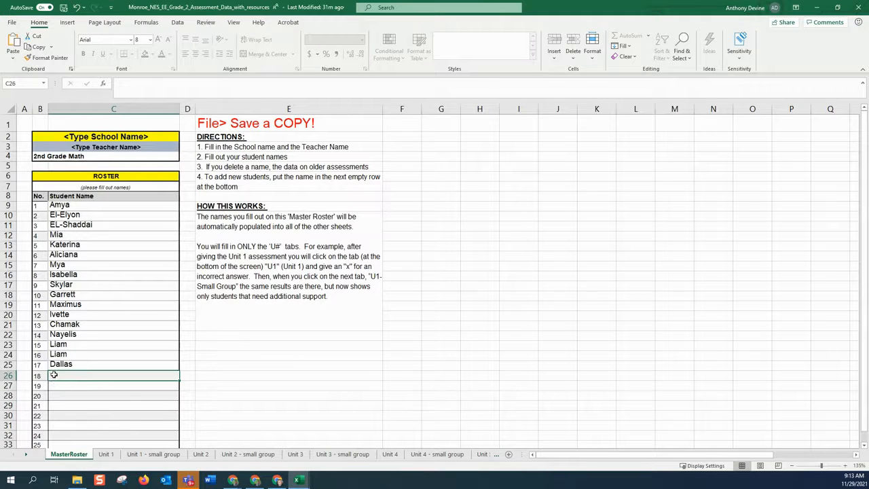
scroll(64, 398, down, 3)
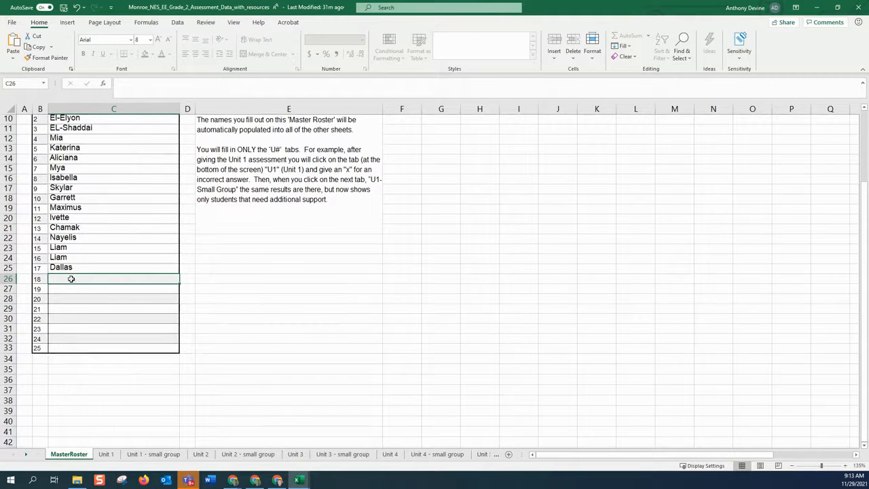
Step: On the Unit 1 sheet, mark questions 1, 3 and 5 incorrect with "x" for the first student
click(107, 454)
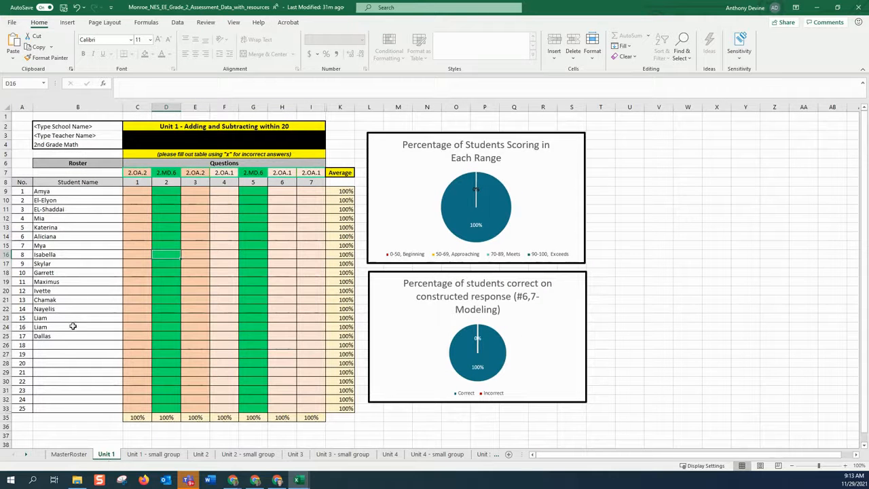
click(145, 199)
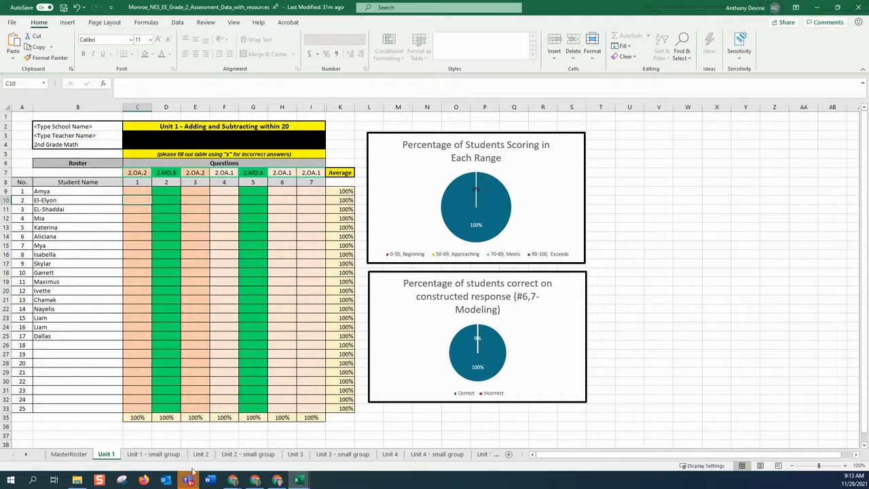
click(134, 191)
text(x)
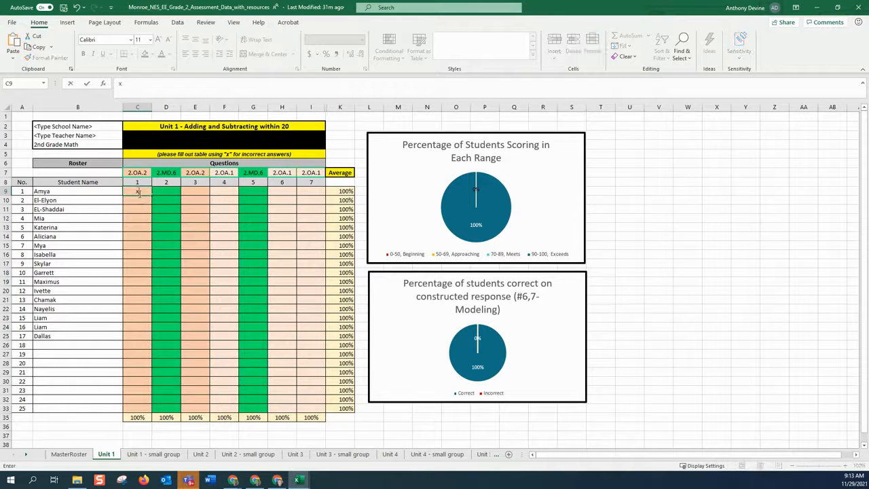
click(169, 217)
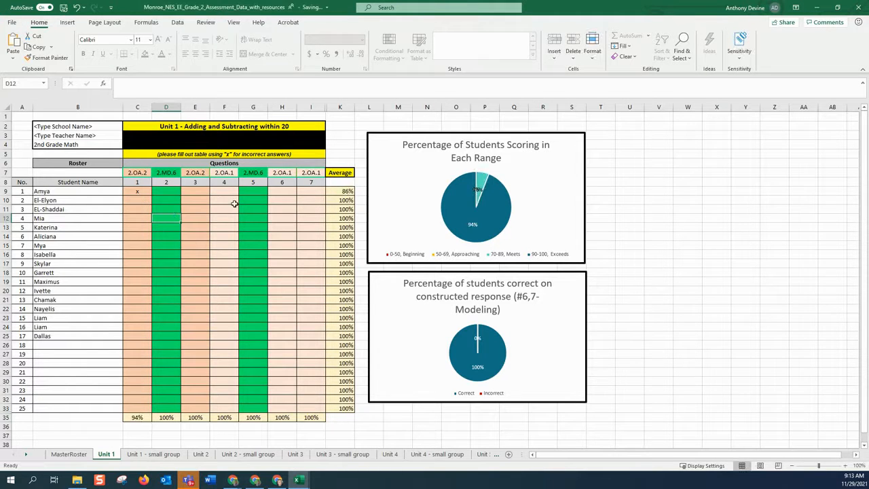
click(194, 192)
text(x)
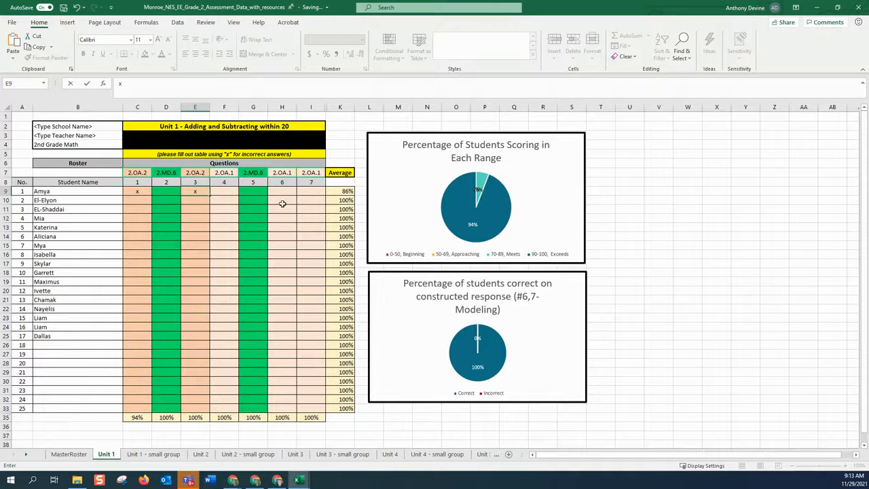
click(248, 193)
text(x)
click(294, 255)
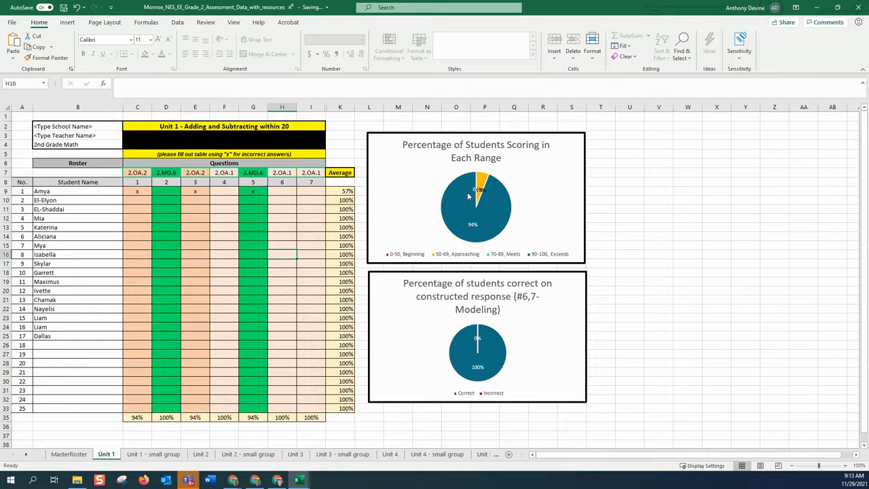
Step: Review the Unit 1 - small group sheet's student groupings by question and its Extra Support and Centers resource links
click(142, 455)
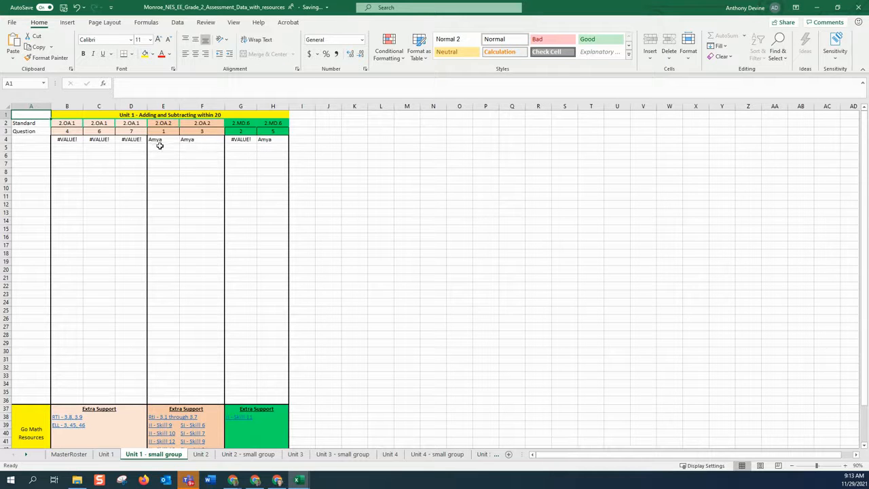
scroll(174, 379, down, 3)
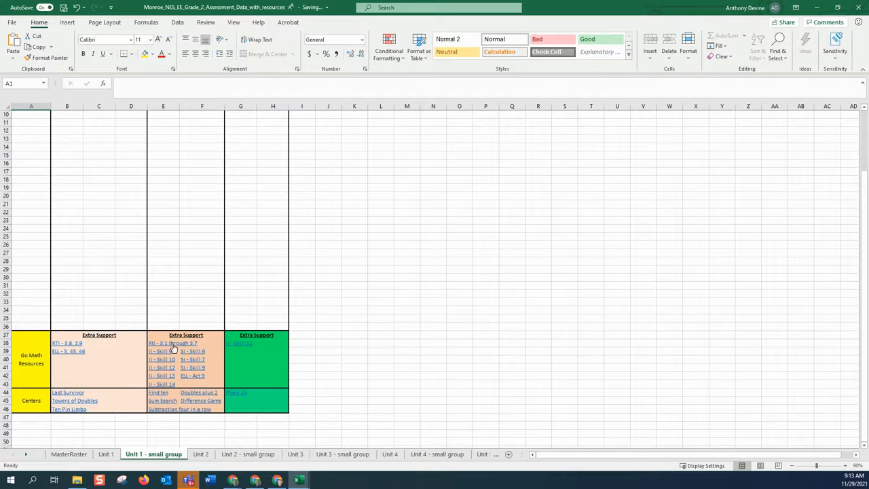
scroll(162, 339, up, 3)
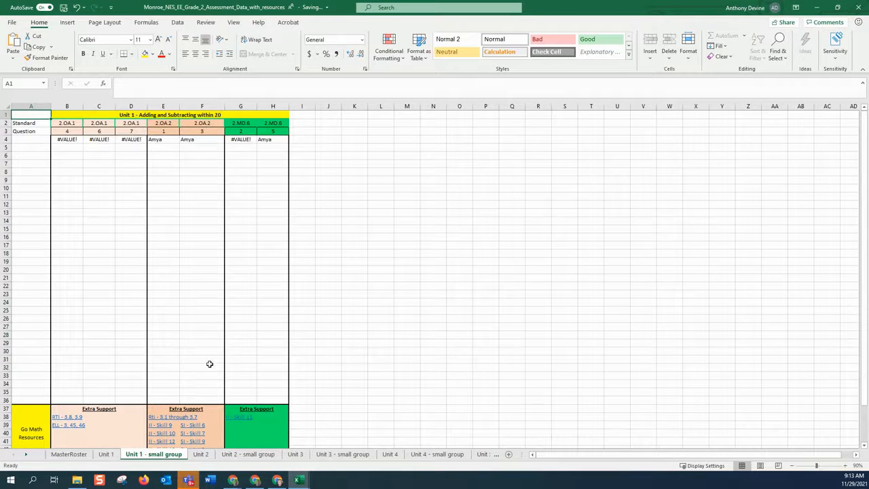
Step: Review the resource links on the Unit 1 - small group sheet and compare its groupings with the Unit 1 sheet's marks
scroll(207, 363, down, 1)
scroll(204, 363, down, 1)
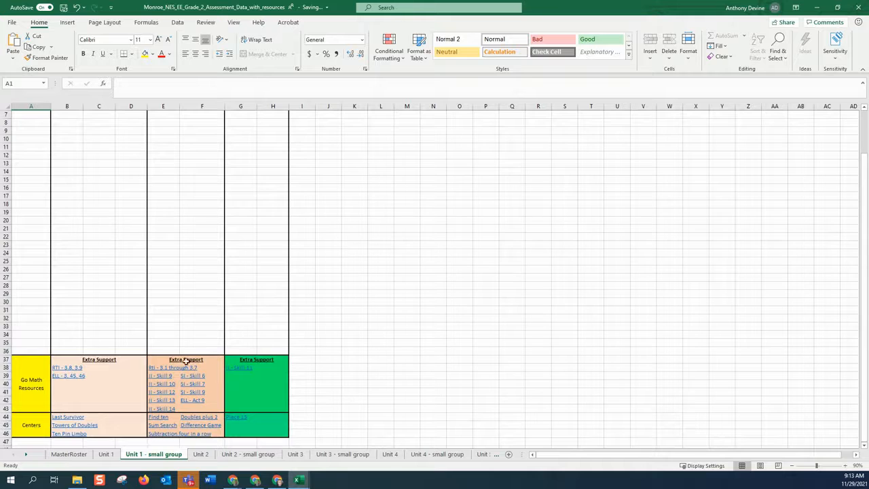
scroll(181, 342, up, 2)
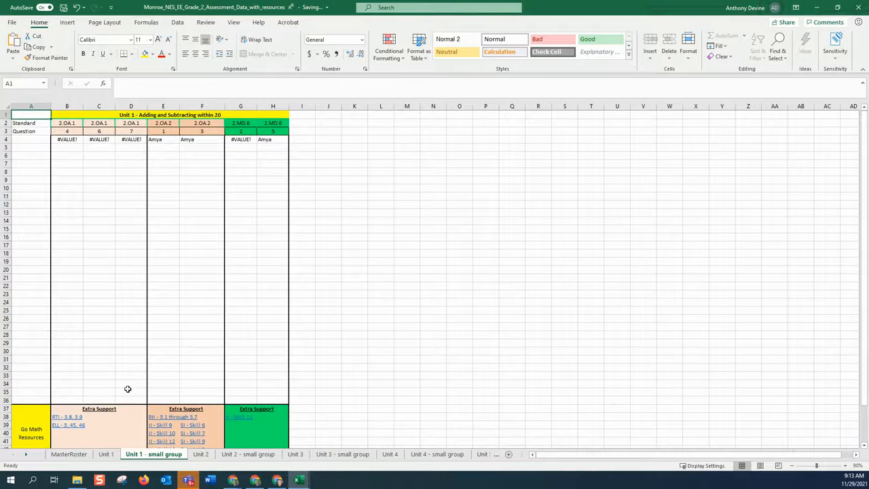
click(107, 454)
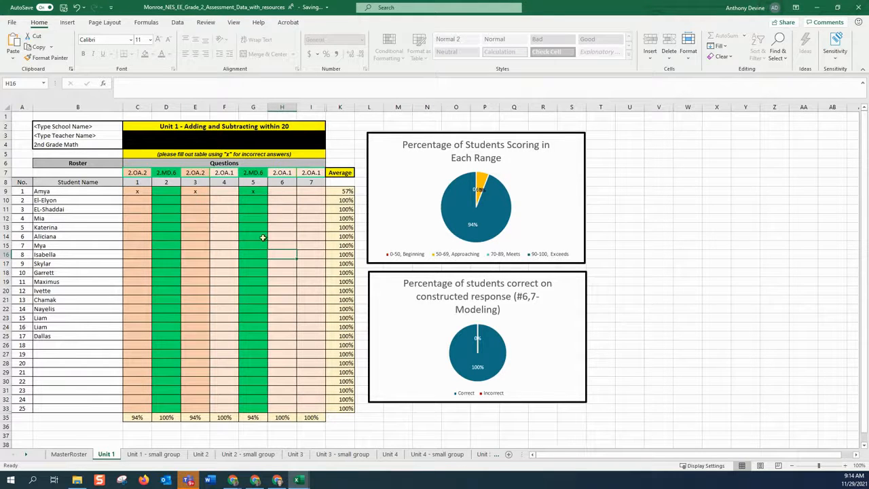
click(135, 454)
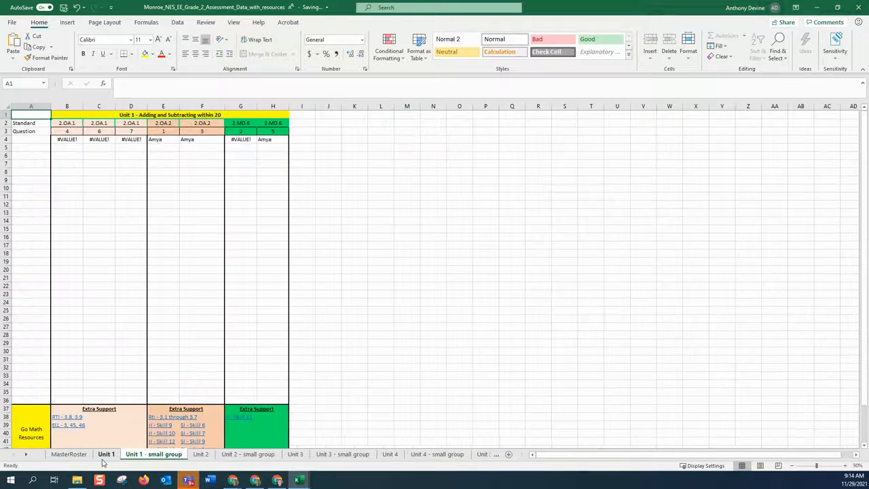
Step: On the Unit 1 sheet, clear the "x" marks for questions 1, 3 and 5 from the first student's row
click(106, 453)
click(199, 188)
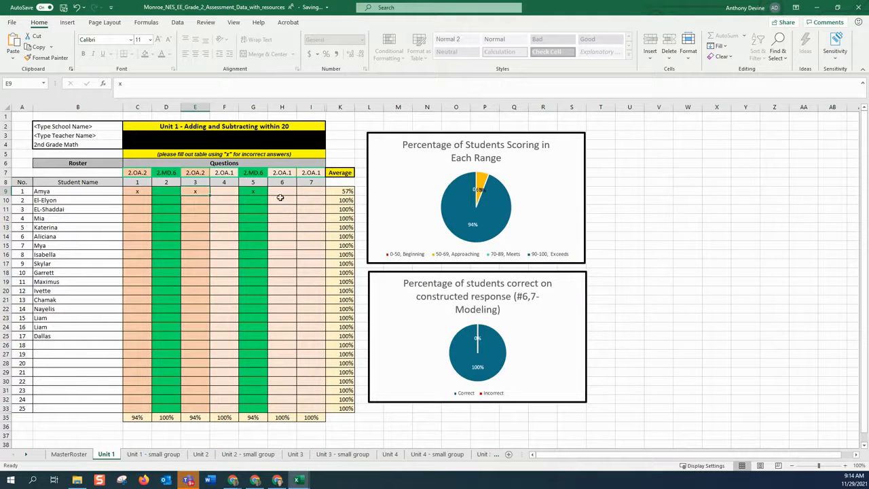
drag(285, 192, 125, 191)
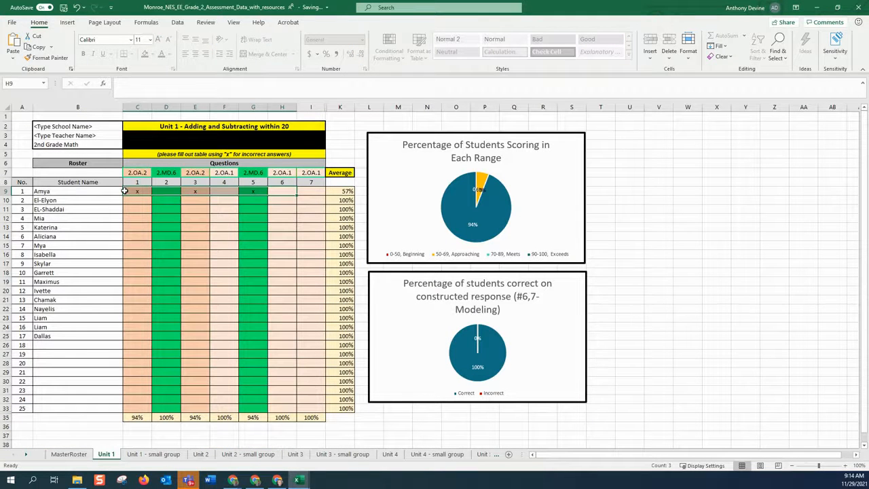
key(Delete)
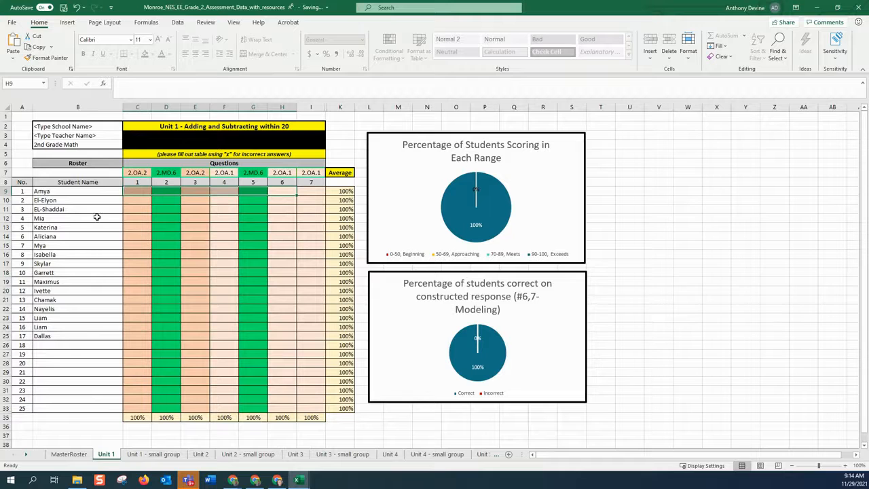
click(184, 238)
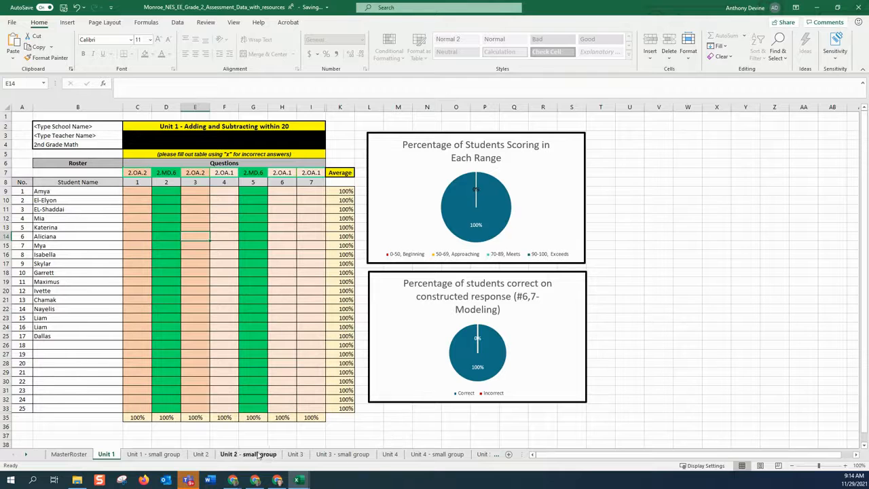
Step: Look through the Unit 2 to Unit 6 assessment and small group sheets, including the Unit 6 support resources
click(201, 454)
click(295, 454)
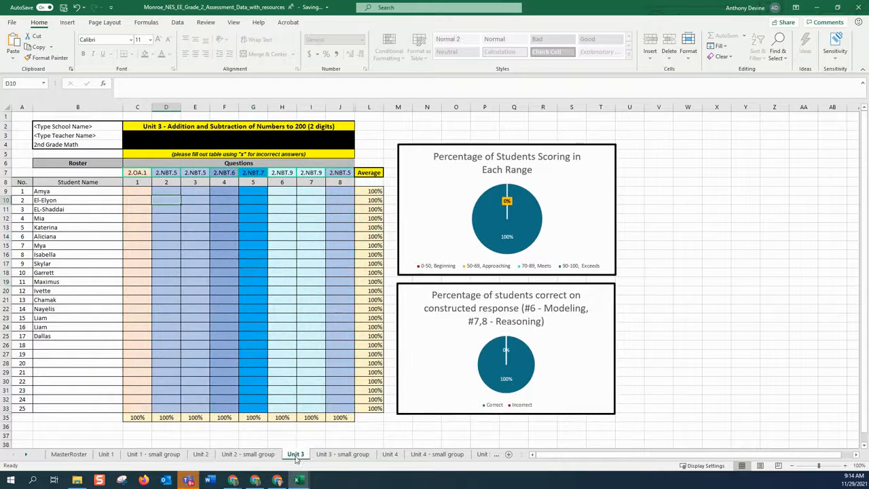
click(391, 455)
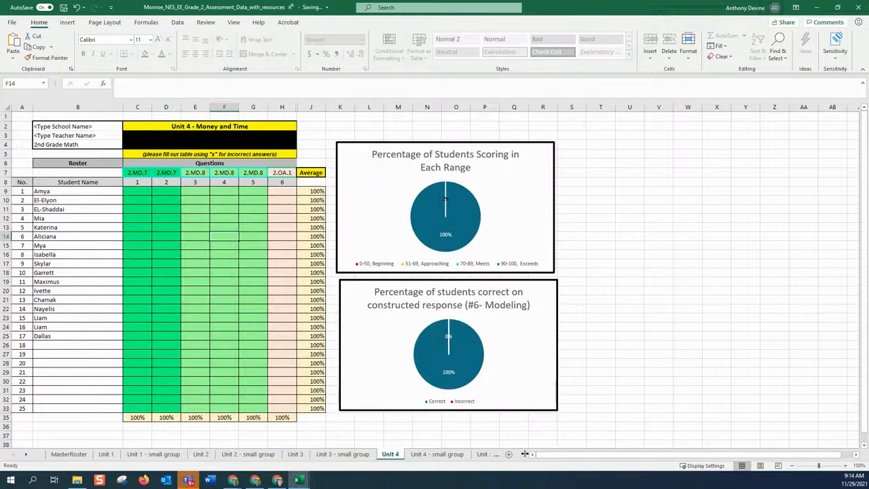
click(424, 455)
click(479, 454)
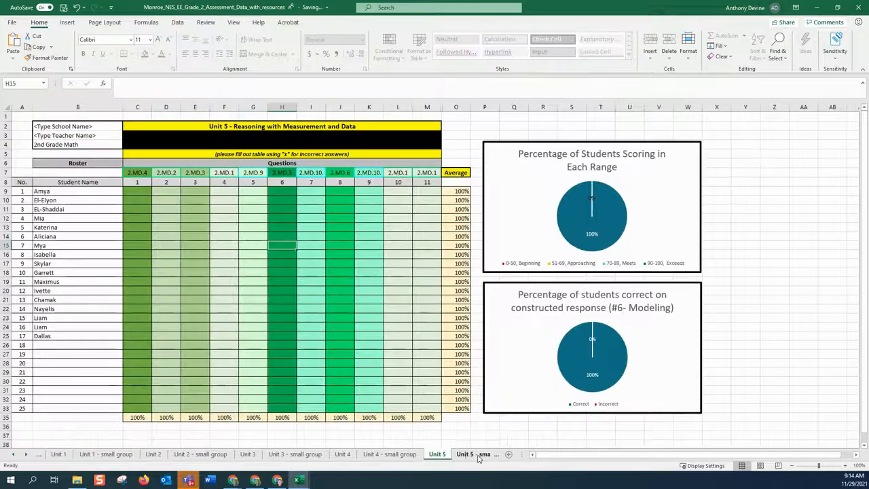
click(468, 454)
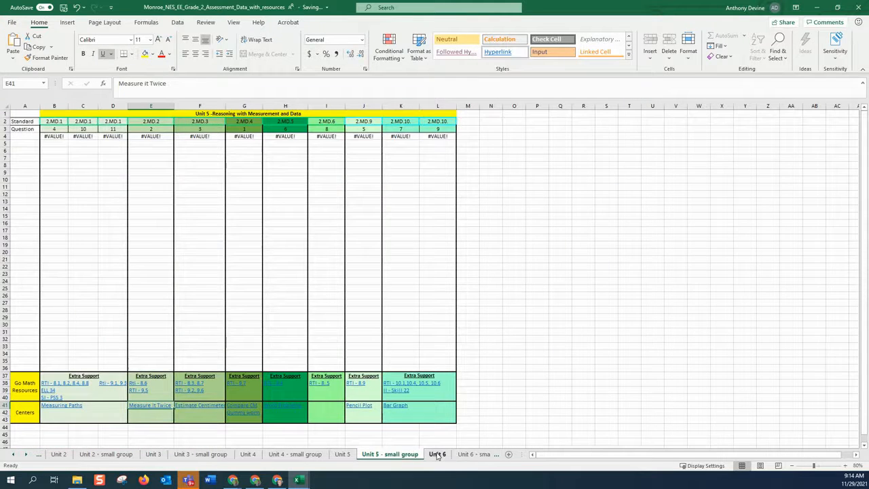
click(437, 455)
click(470, 454)
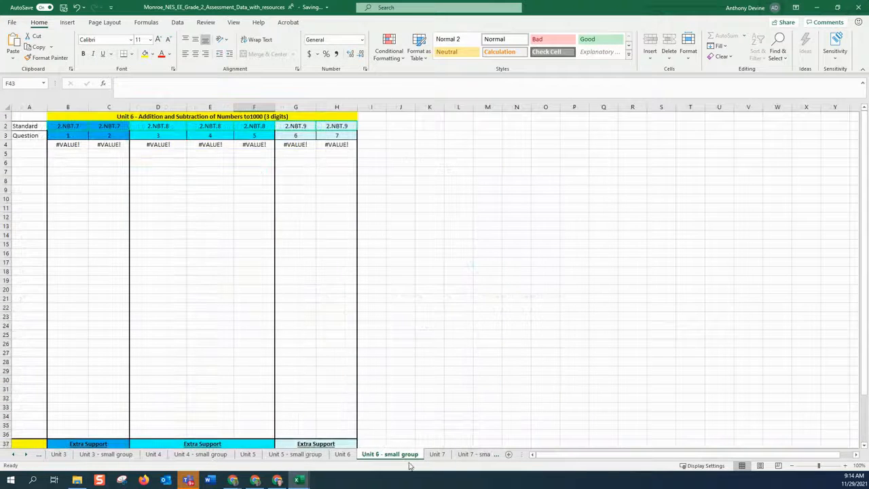
scroll(225, 401, down, 5)
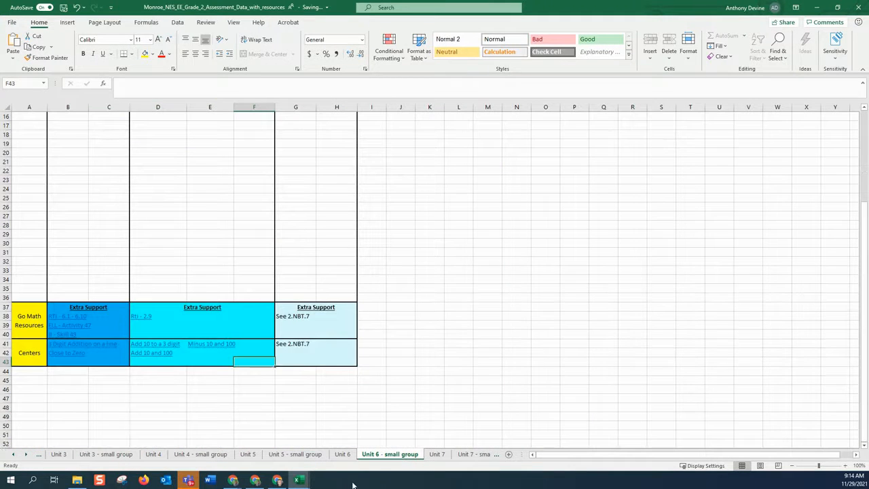
Step: Return to the MasterRoster sheet and check the workbook's AutoSave setting
click(13, 455)
click(14, 454)
click(14, 454)
click(14, 454)
click(15, 454)
click(68, 454)
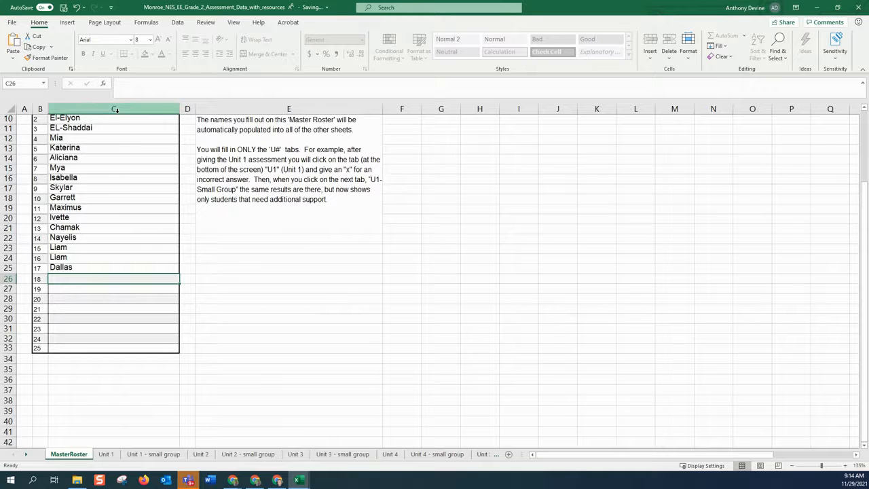
click(43, 11)
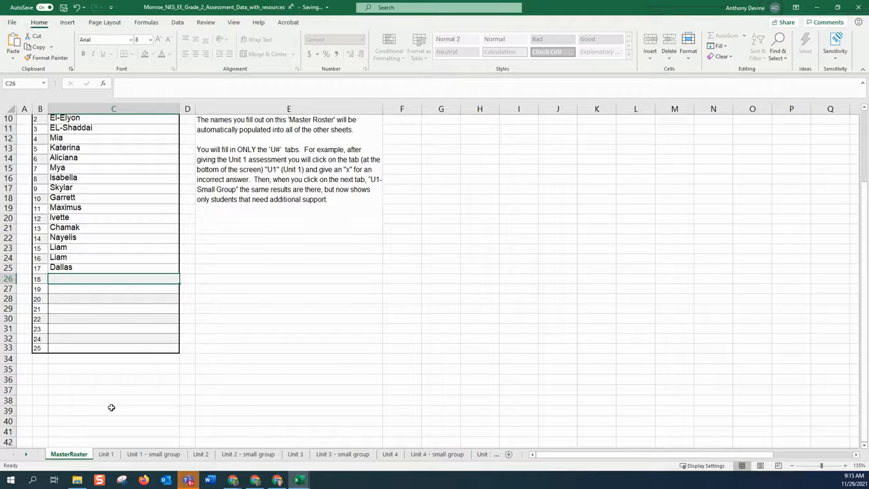
Step: On the Unit 1 sheet, mark question 1 incorrect with "x" for the first student
click(106, 453)
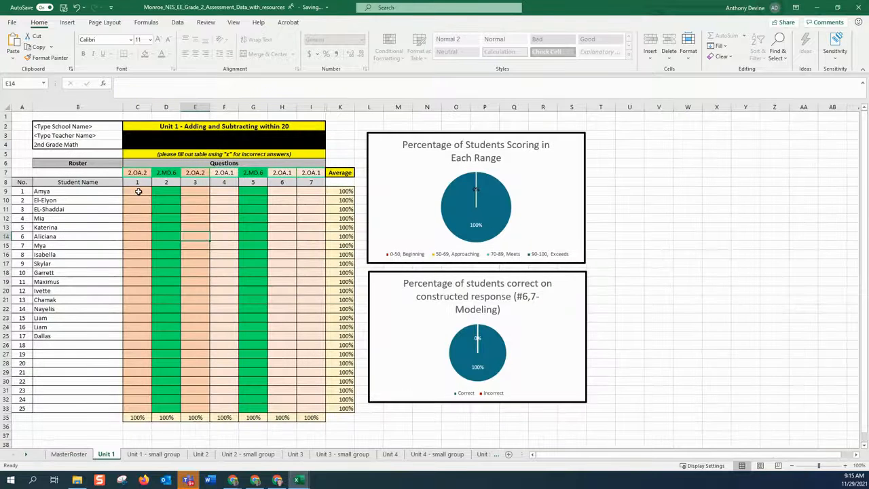
click(138, 192)
text(x)
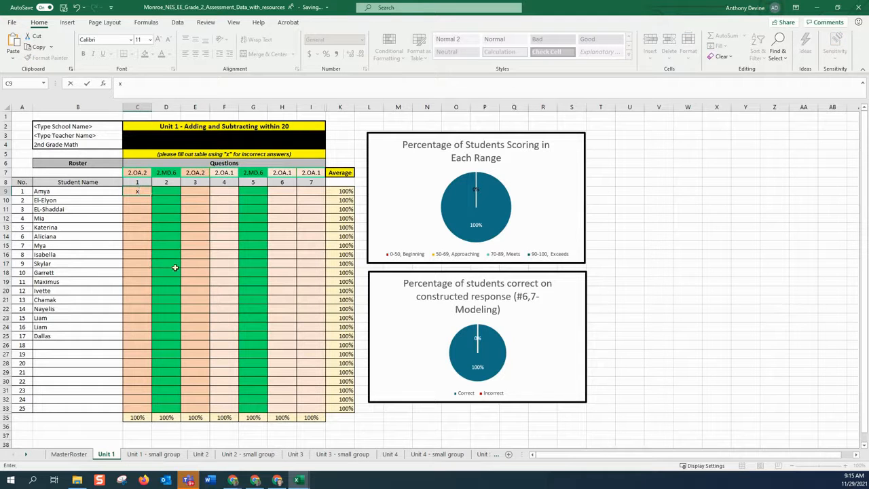
click(175, 267)
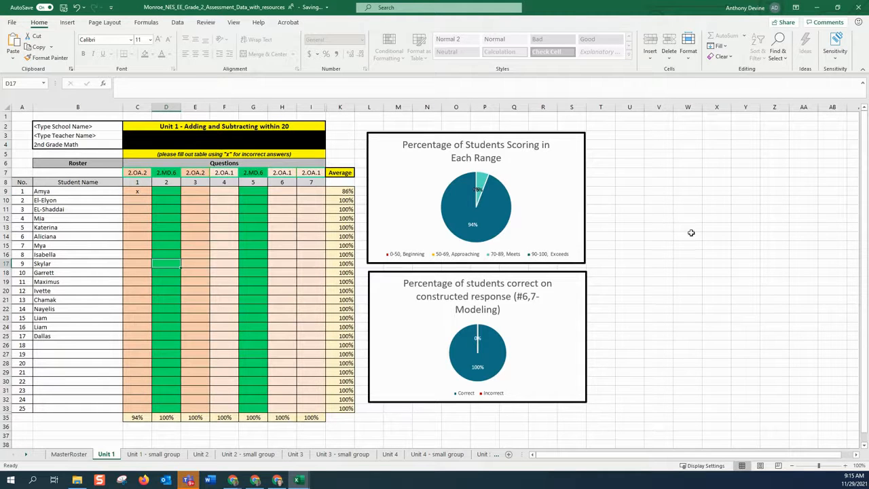
Step: Switch to Chrome, open the 2nd Grade teacher's workbook from the Math Assessment page, check its Unit 1 sheet for the new mark and close it
click(818, 8)
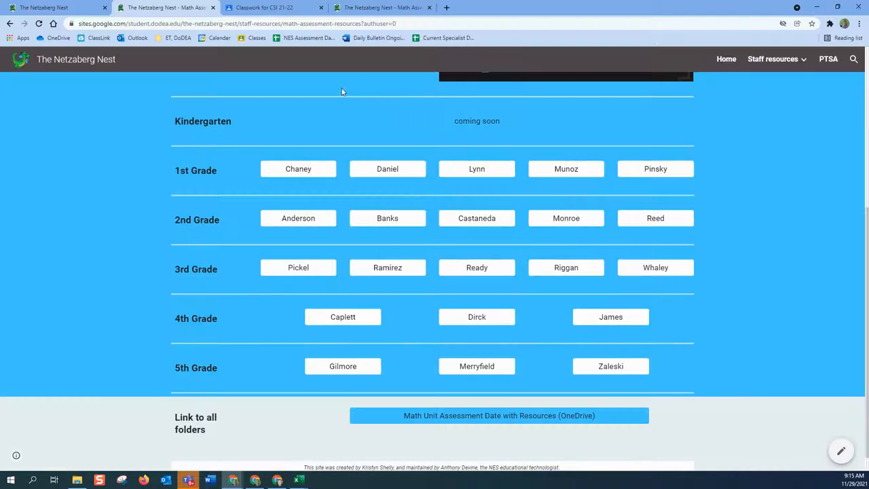
click(600, 227)
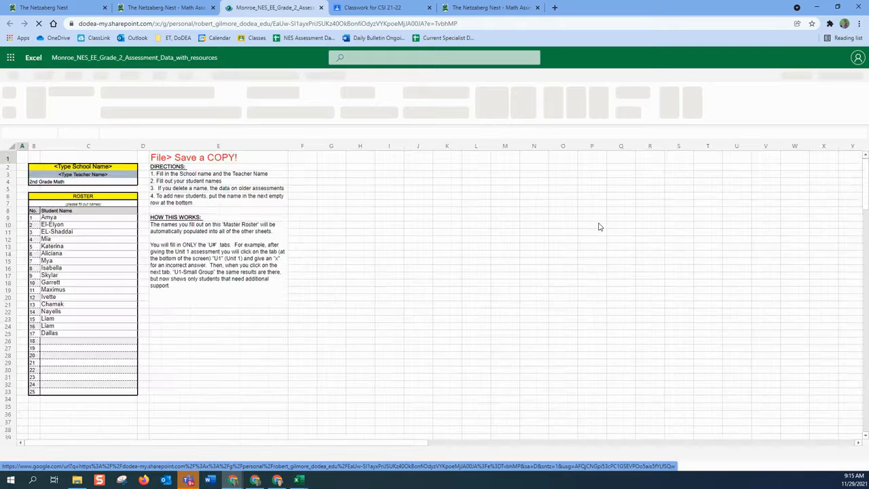
click(114, 453)
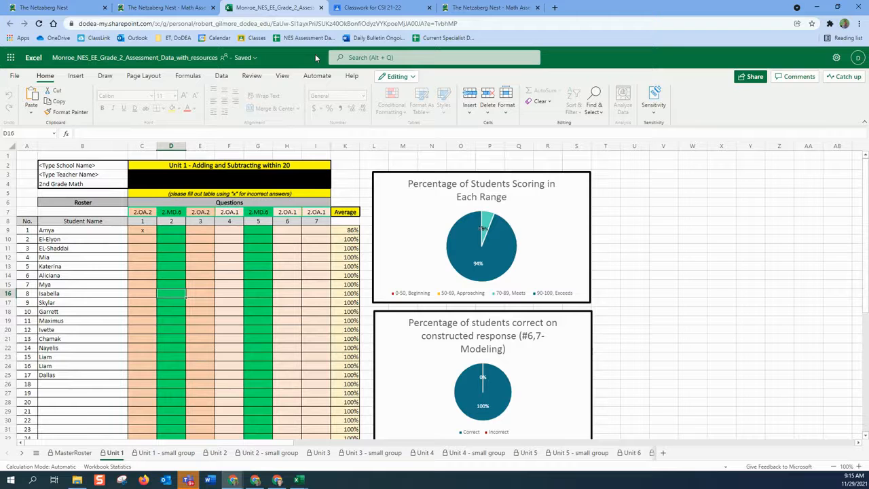
click(321, 8)
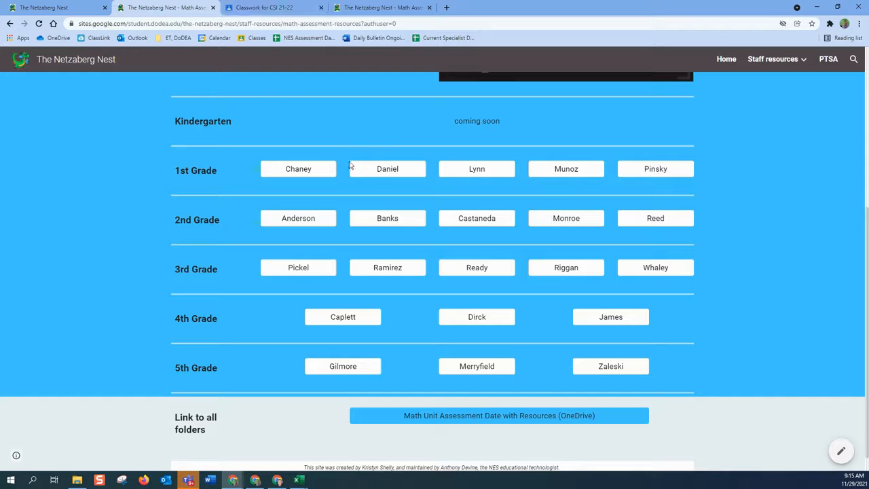
Step: Switch back to the assessment workbook in desktop Excel, check its save status and close it to return to the Math Assessment page
mouse_move(297, 480)
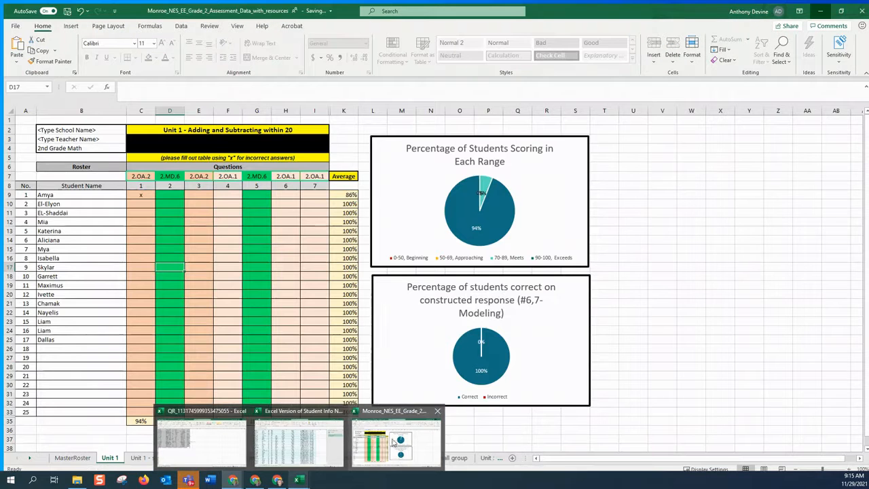
click(393, 442)
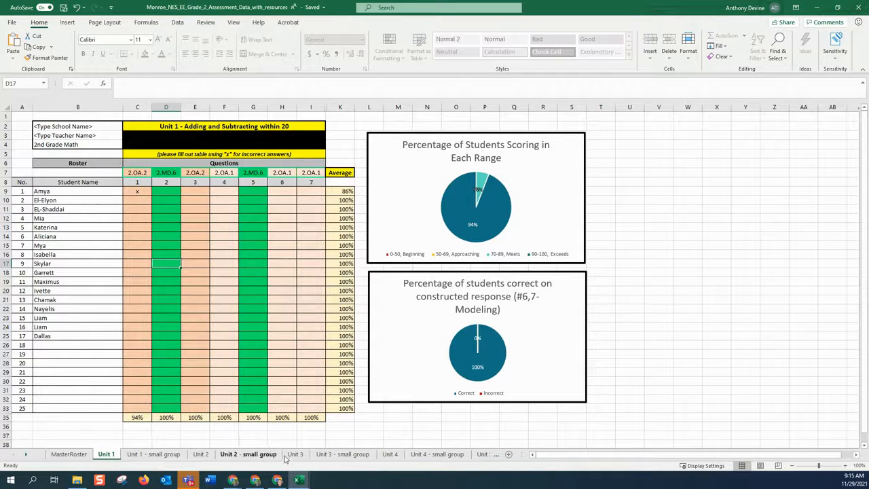
click(138, 255)
click(158, 216)
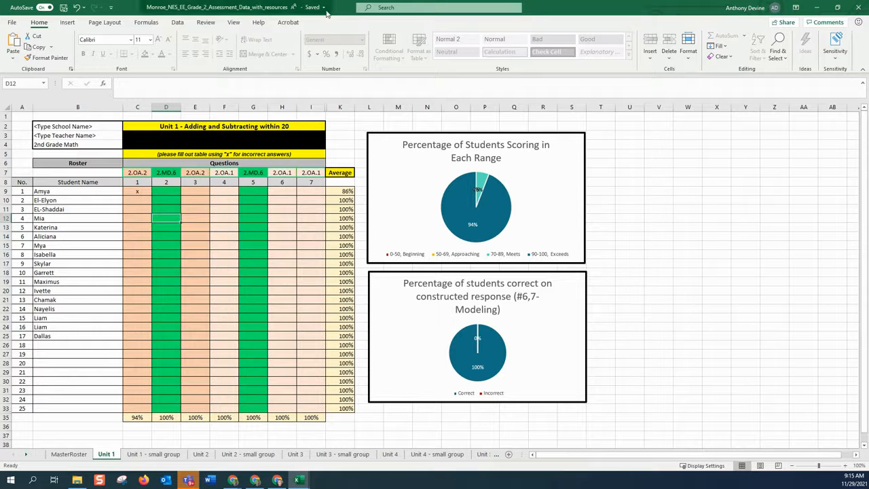
click(856, 7)
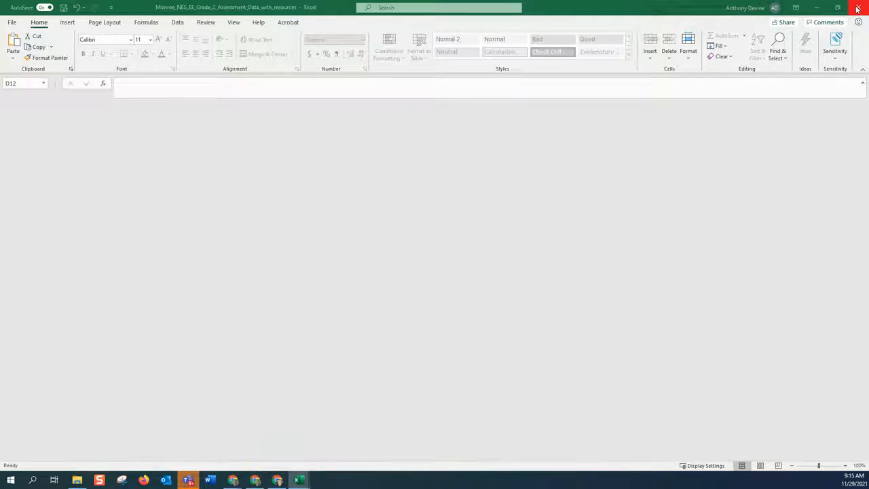
click(857, 7)
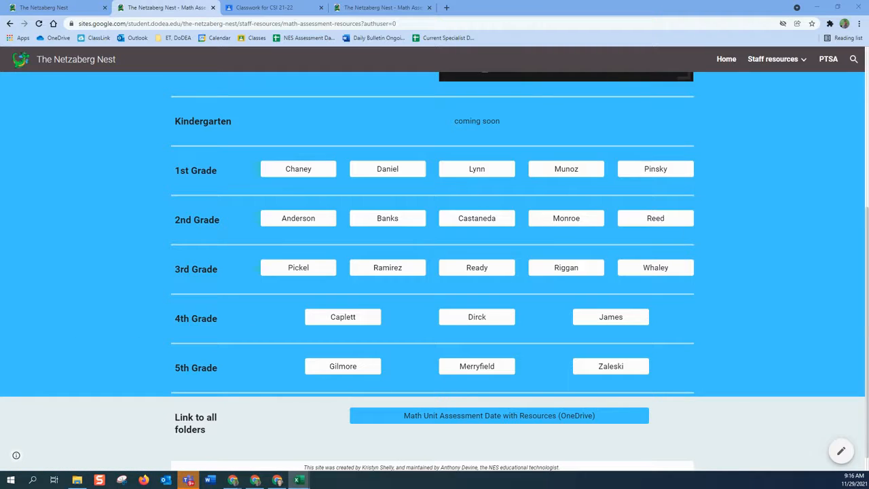
scroll(150, 309, up, 4)
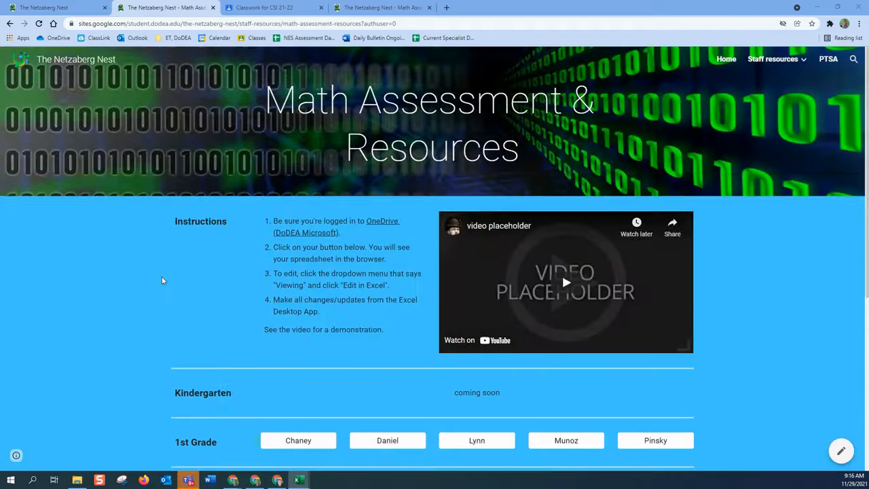